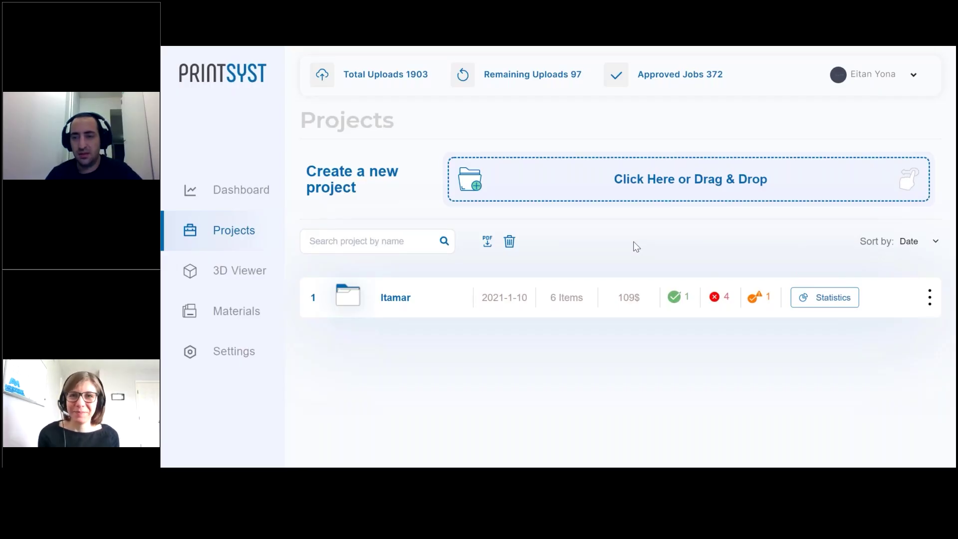
# - Select the five STL parts from Base.PN-C19 through CaseX.PN-X11 for upload
pyautogui.click(656, 179)
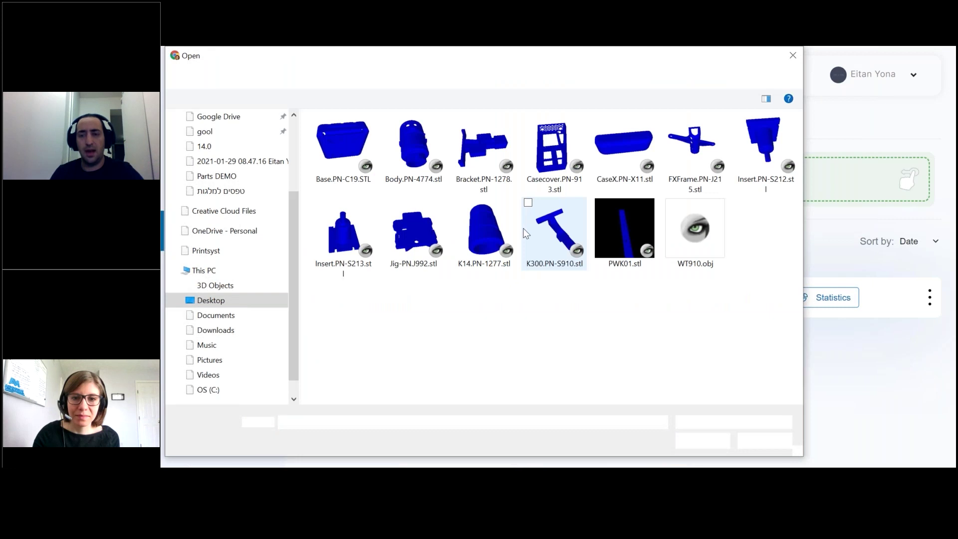
pyautogui.click(351, 151)
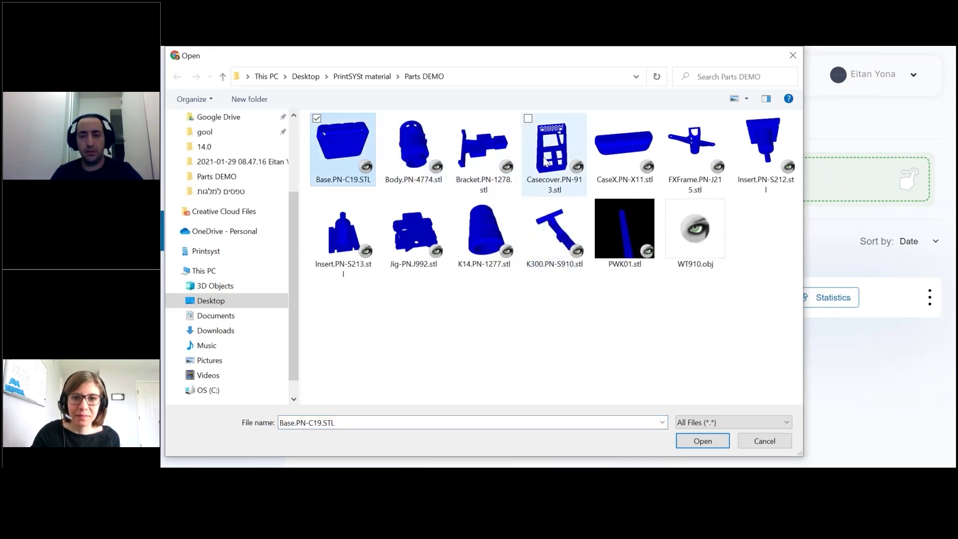
pyautogui.keyDown('shift'); pyautogui.click(630, 136); pyautogui.keyUp('shift')
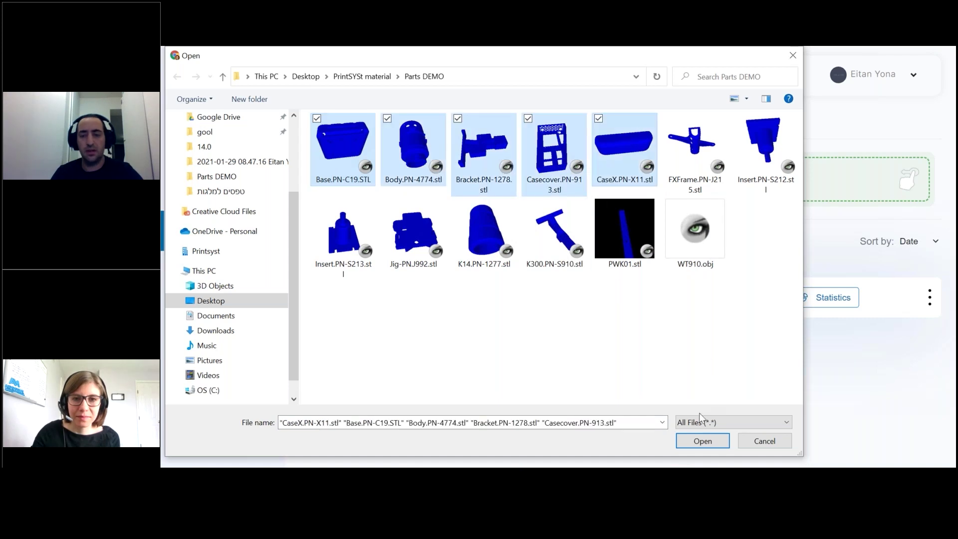
pyautogui.click(702, 441)
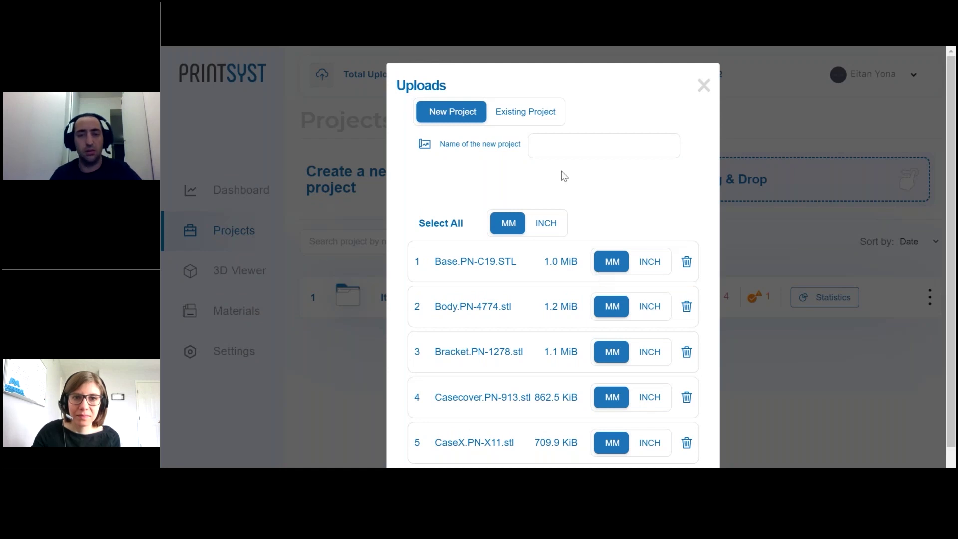
# - Enter a name for the new project and submit the five parts for upload
pyautogui.click(584, 154)
pyautogui.write('St')
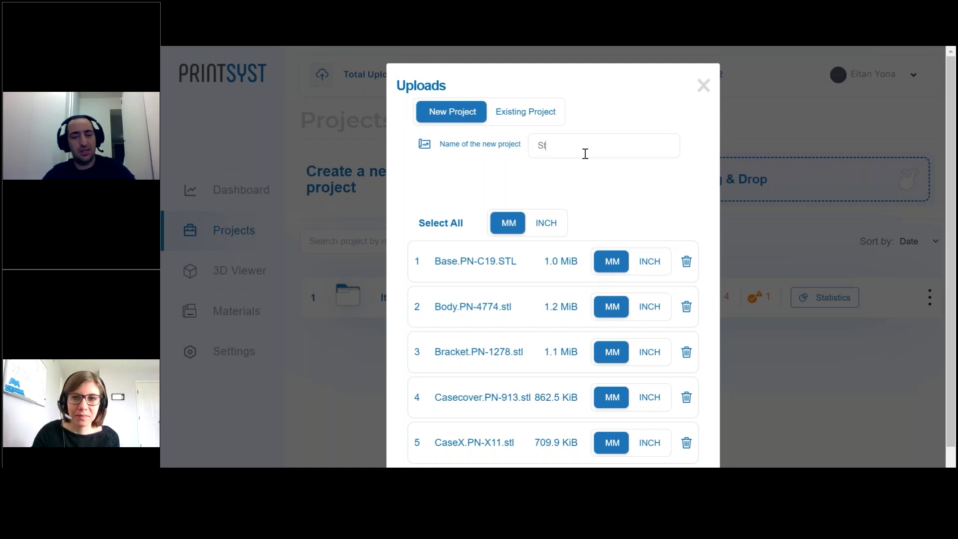
pyautogui.write('ephanie')
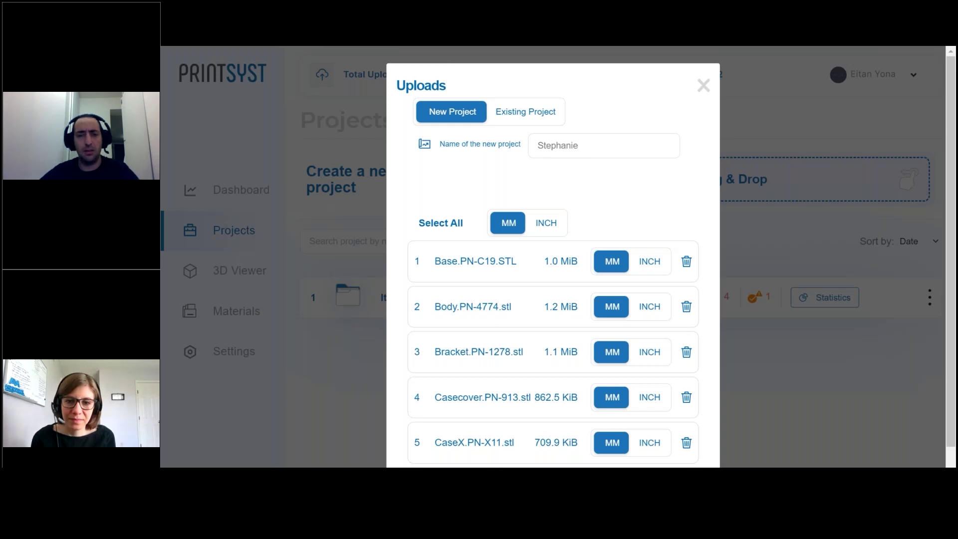
pyautogui.press('Return')
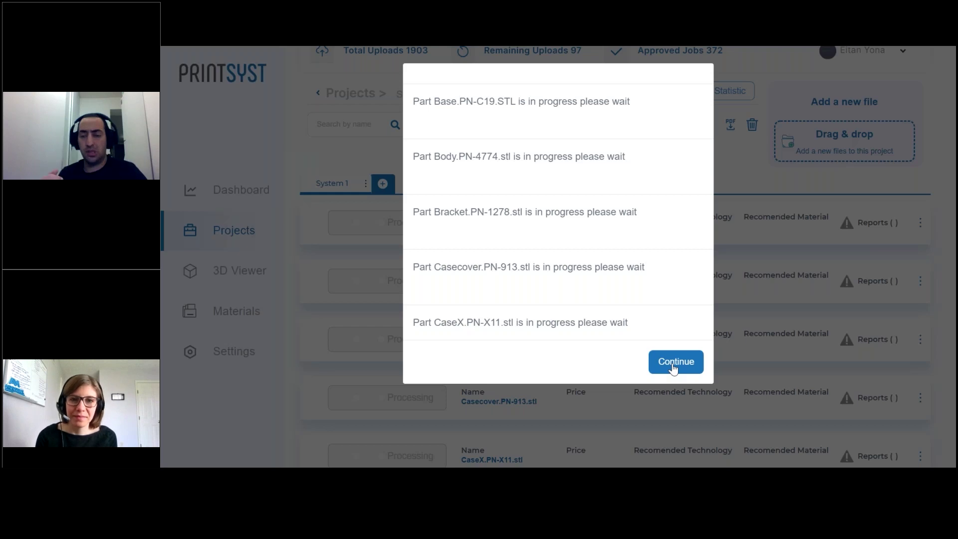
# - Dismiss the progress notice and wait until all five parts show status, price, technology and material
pyautogui.click(674, 367)
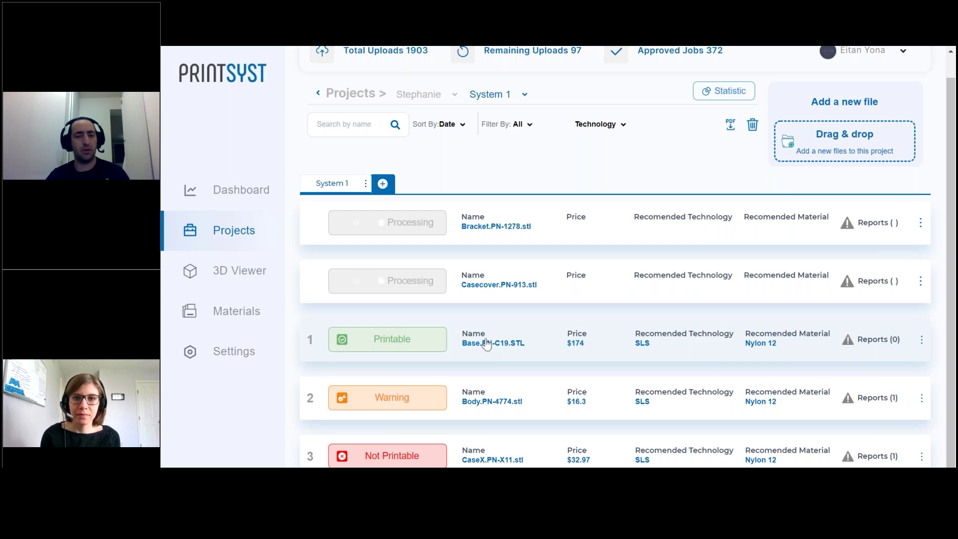
pyautogui.scroll(1, 480, 367)
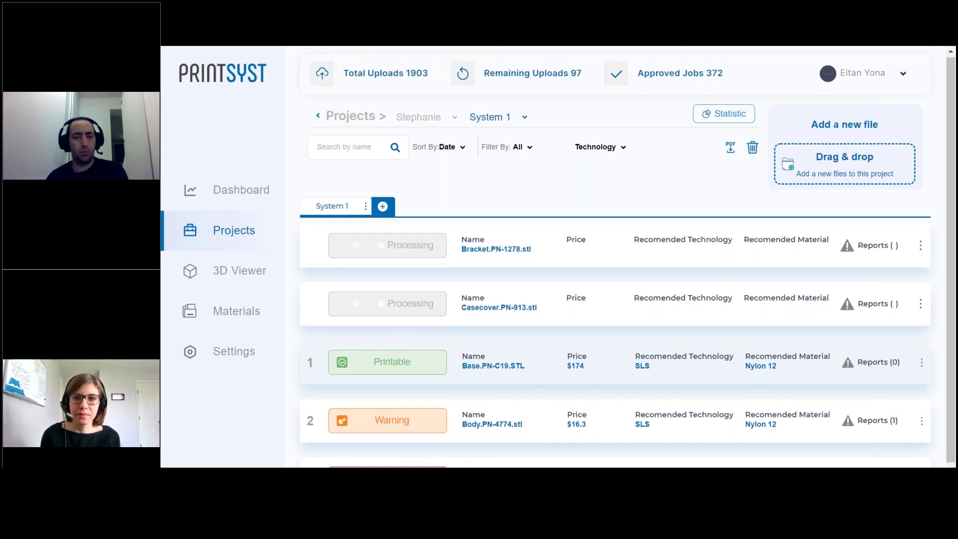
pyautogui.scroll(-1, 484, 368)
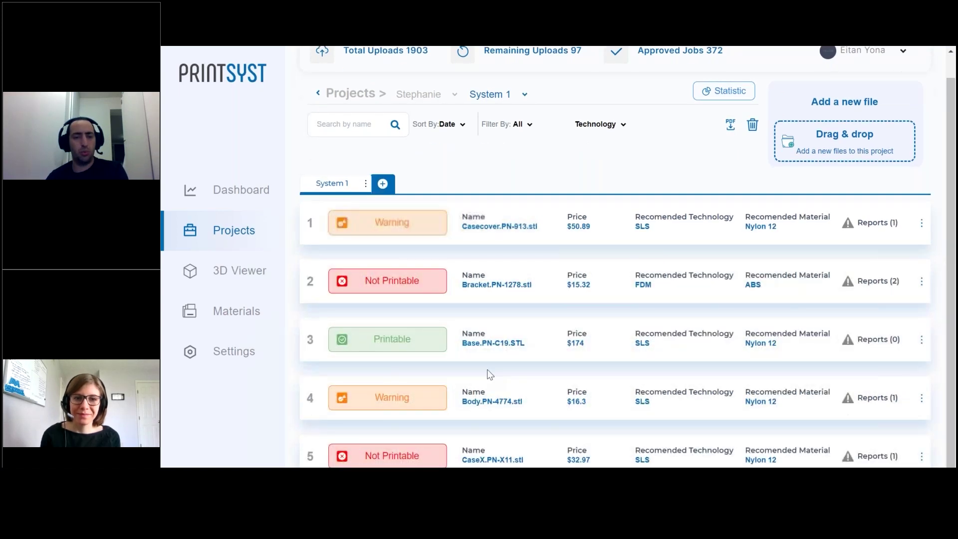
# - Open Bracket.PN-1278.stl's details, highlight its failed wall thickness and hole diameter checks, then launch its 3D preview
pyautogui.click(513, 286)
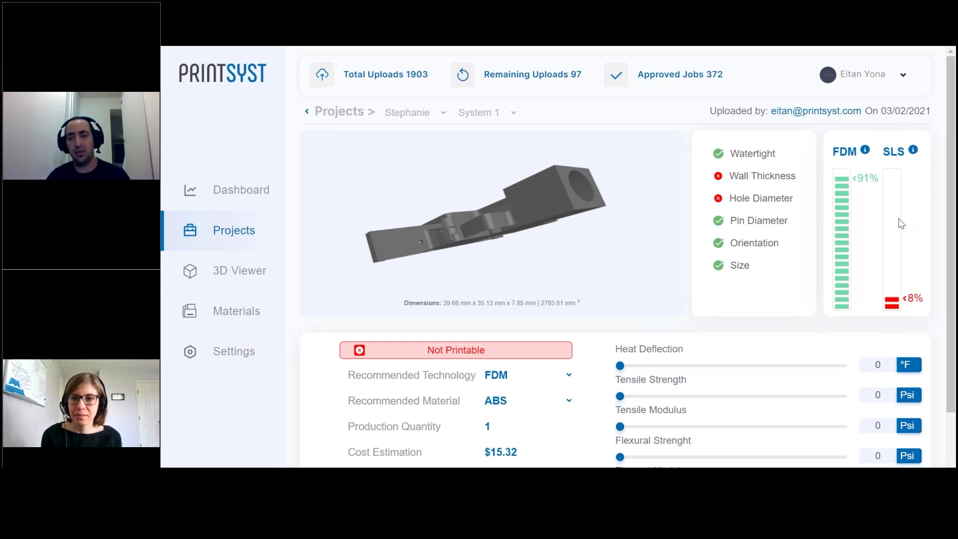
pyautogui.moveTo(866, 153)
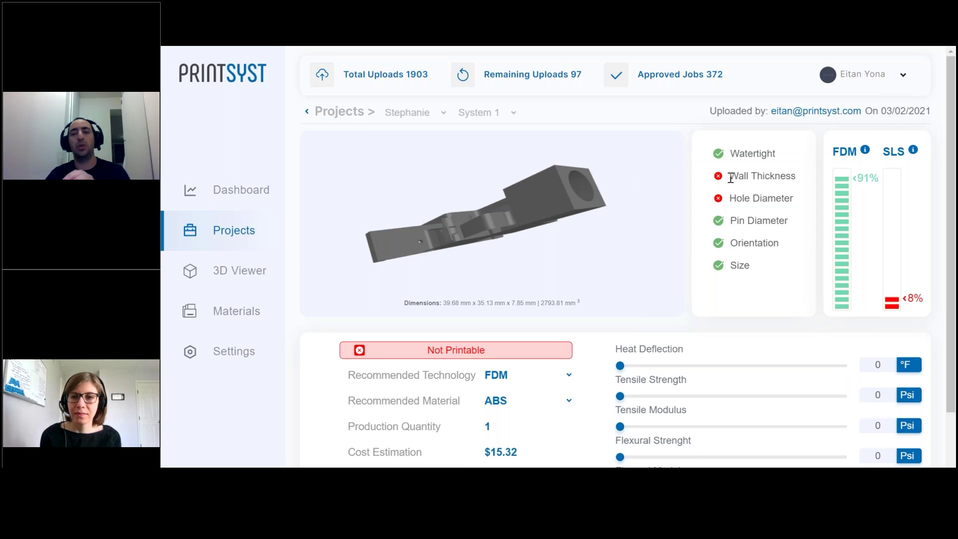
pyautogui.moveTo(728, 177); pyautogui.dragTo(808, 198)
pyautogui.click(803, 196)
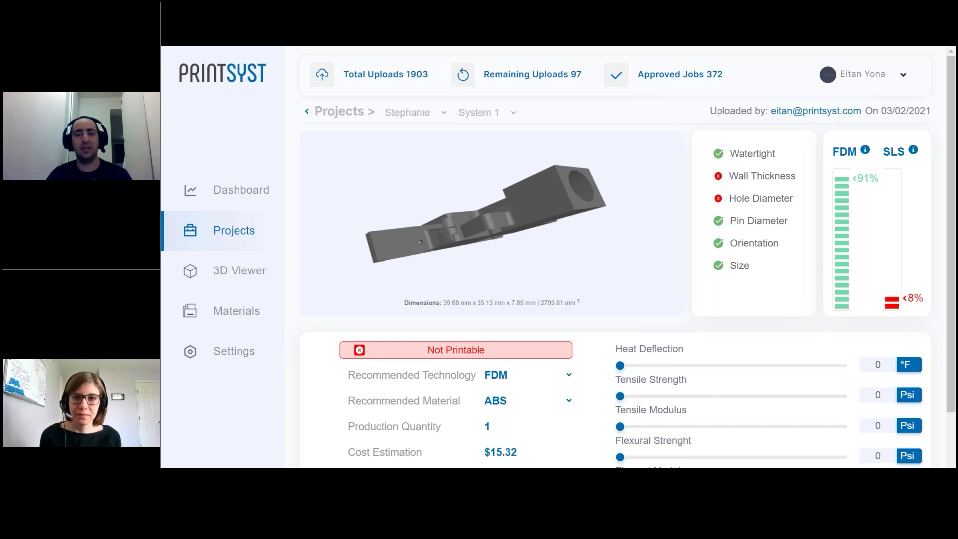
pyautogui.click(547, 215)
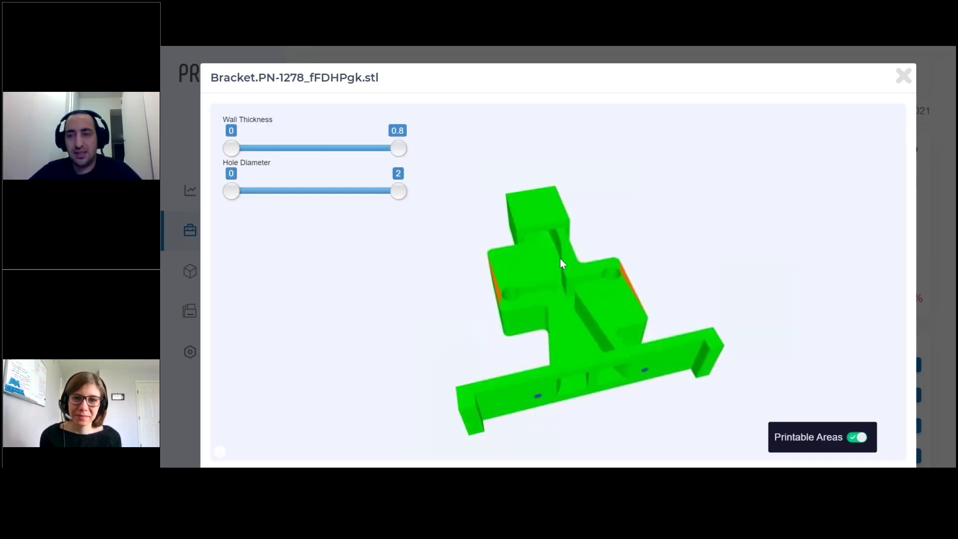
# - Rotate the bracket frontally and view only its problem regions with printable areas hidden
pyautogui.moveTo(560, 259); pyautogui.dragTo(540, 243)
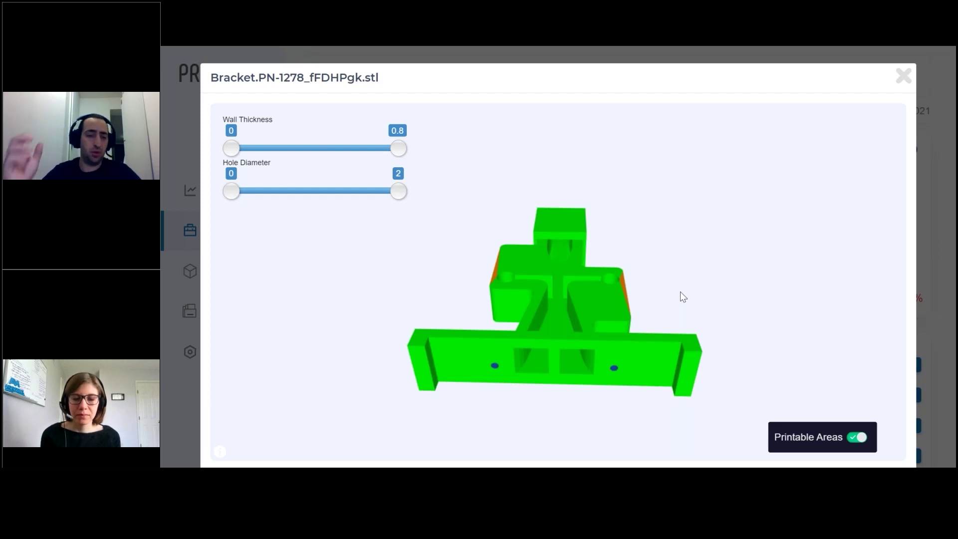
pyautogui.click(858, 438)
pyautogui.moveTo(564, 283); pyautogui.dragTo(567, 255)
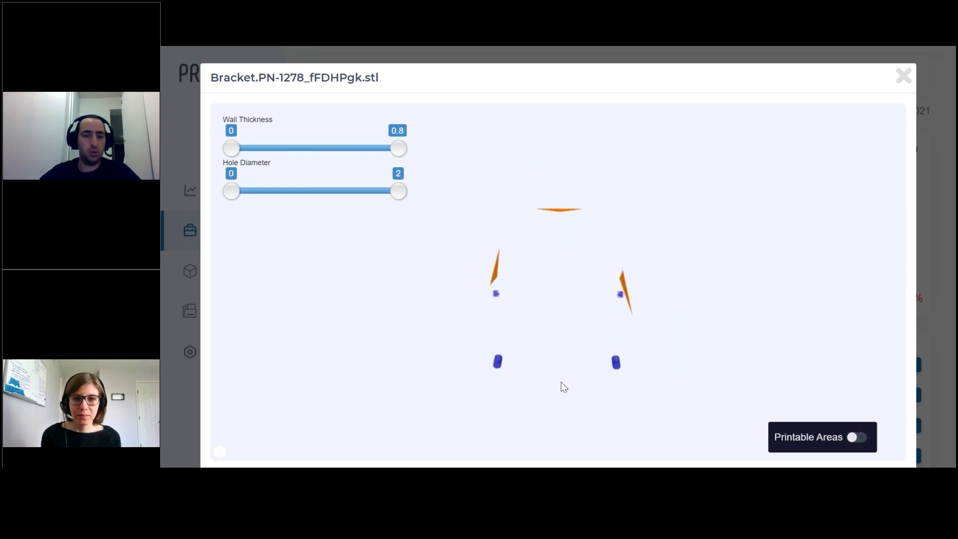
# - Show printable areas in green, zoom in, and orbit to examine the orange wall and circular hole
pyautogui.click(863, 451)
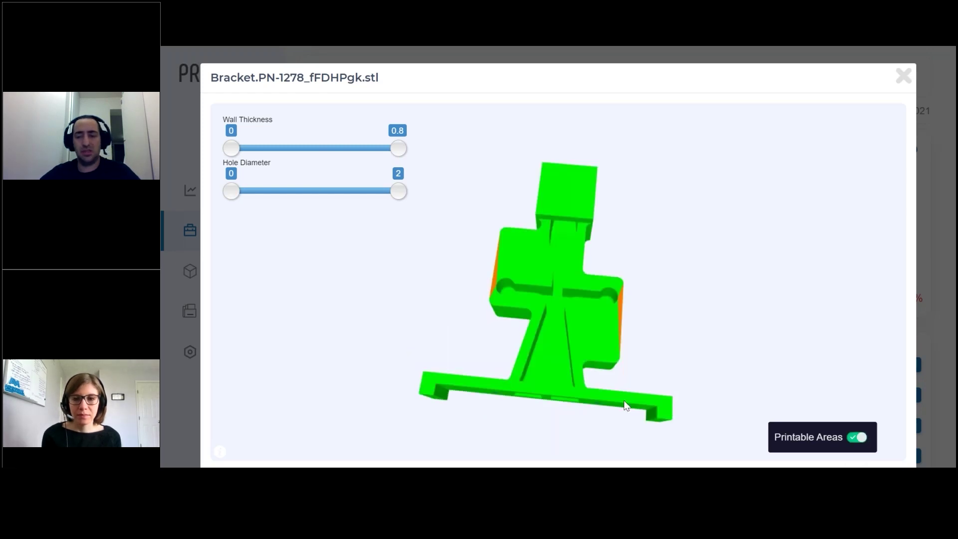
pyautogui.scroll(5, 624, 400)
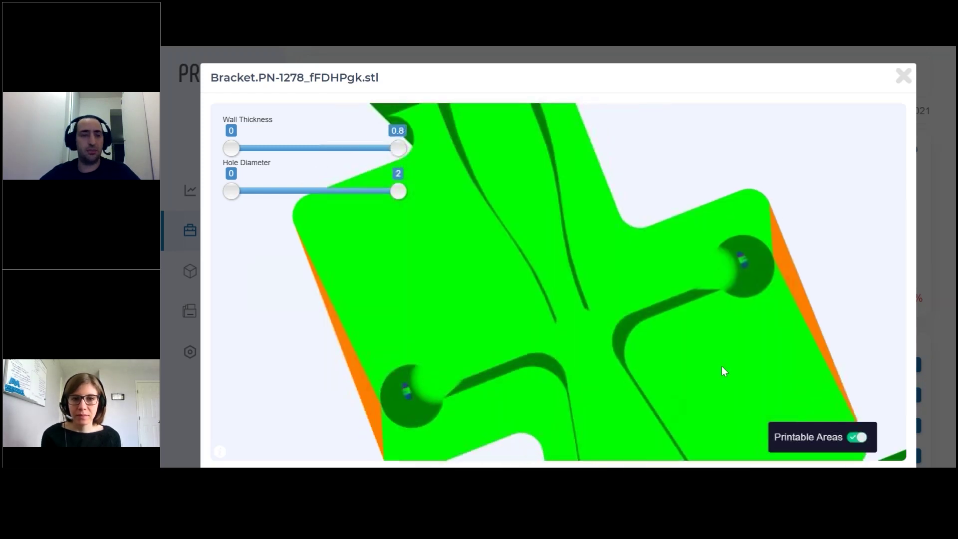
pyautogui.moveTo(687, 360); pyautogui.dragTo(715, 249)
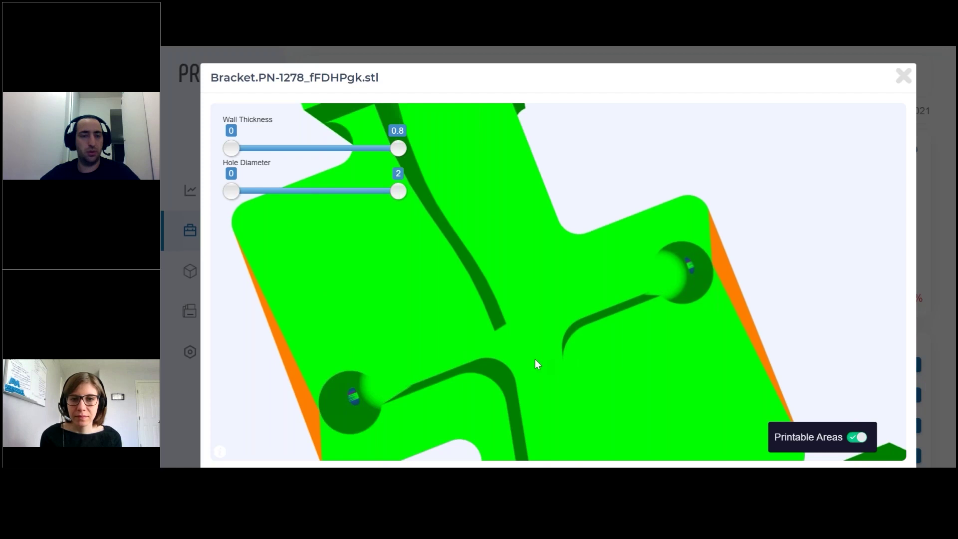
pyautogui.moveTo(535, 359); pyautogui.dragTo(682, 289)
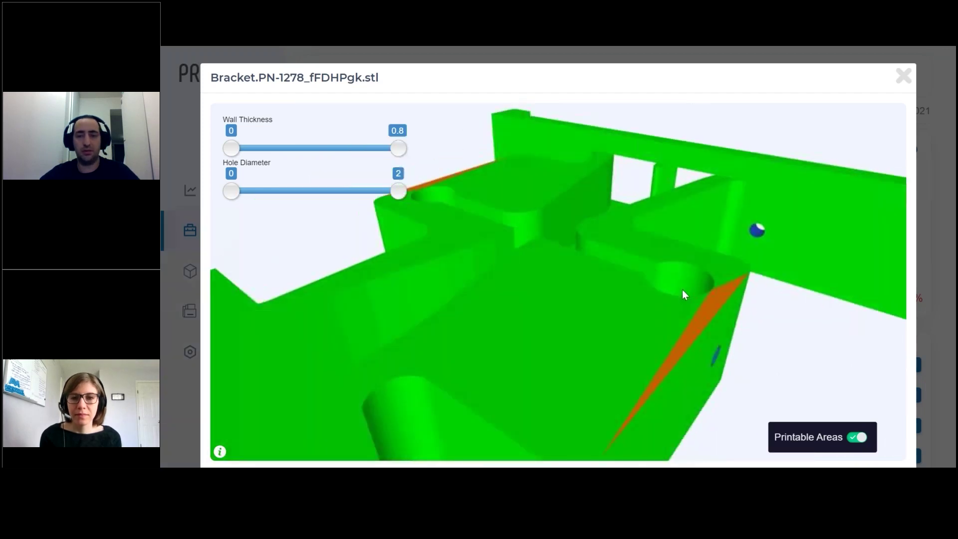
pyautogui.moveTo(683, 292); pyautogui.dragTo(604, 264)
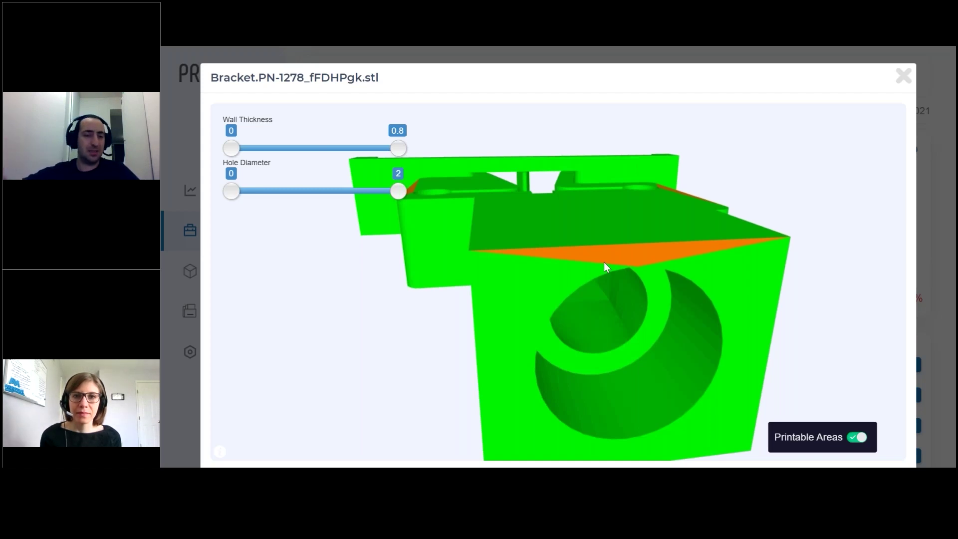
# - Close the 3D preview and scroll down to the bracket's material property sliders
pyautogui.click(901, 77)
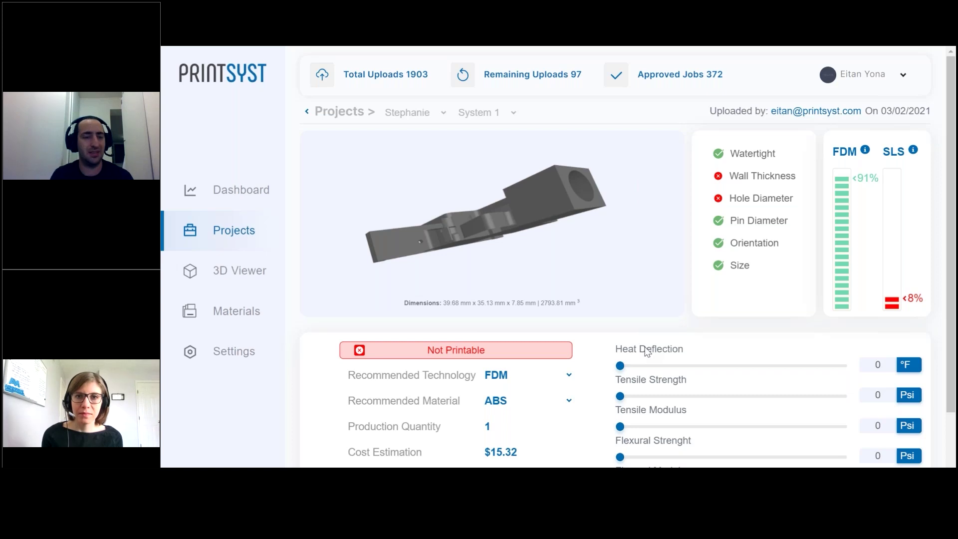
pyautogui.scroll(-1, 818, 361)
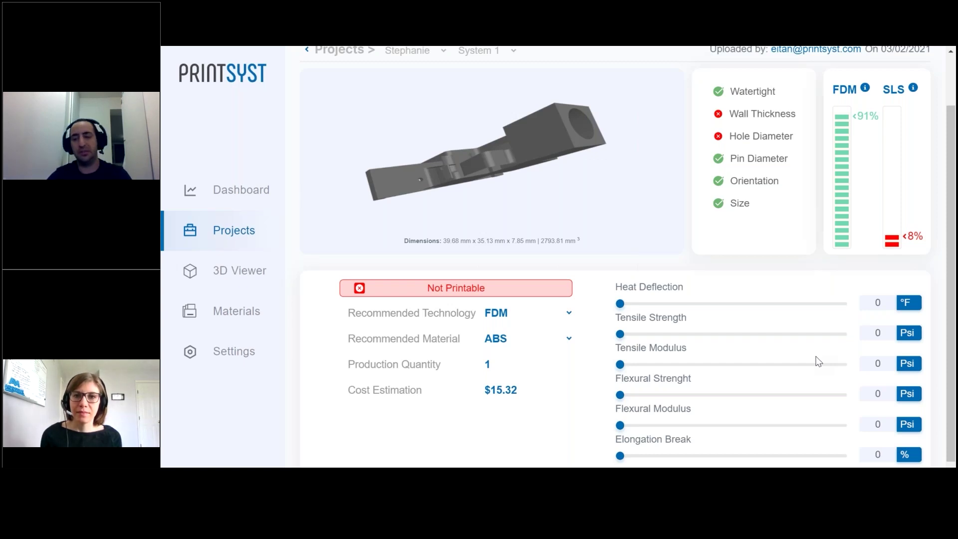
# - Raise heat deflection, tensile strength and tensile modulus requirements so Nylon 12 PA1 is recommended at $15.39
pyautogui.moveTo(621, 304); pyautogui.dragTo(741, 303)
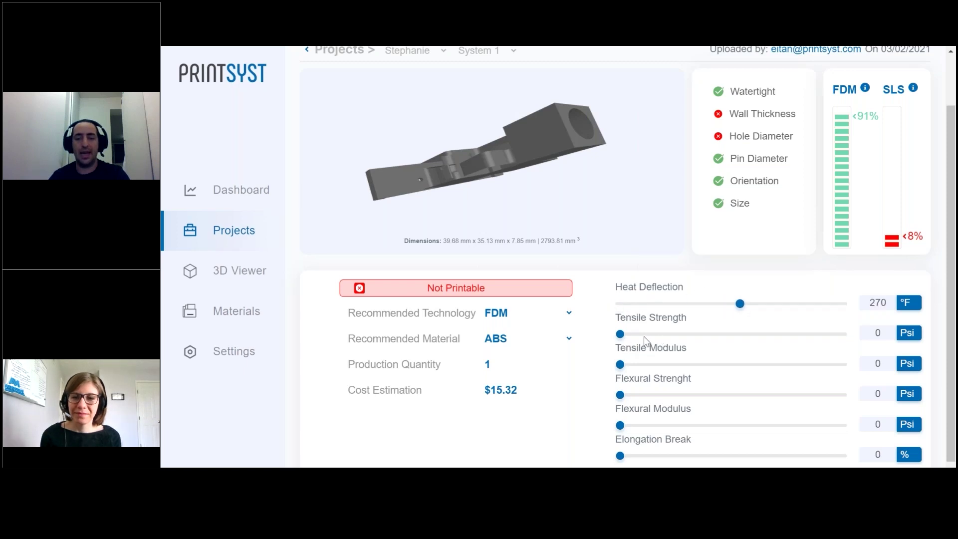
pyautogui.click(663, 334)
pyautogui.click(701, 365)
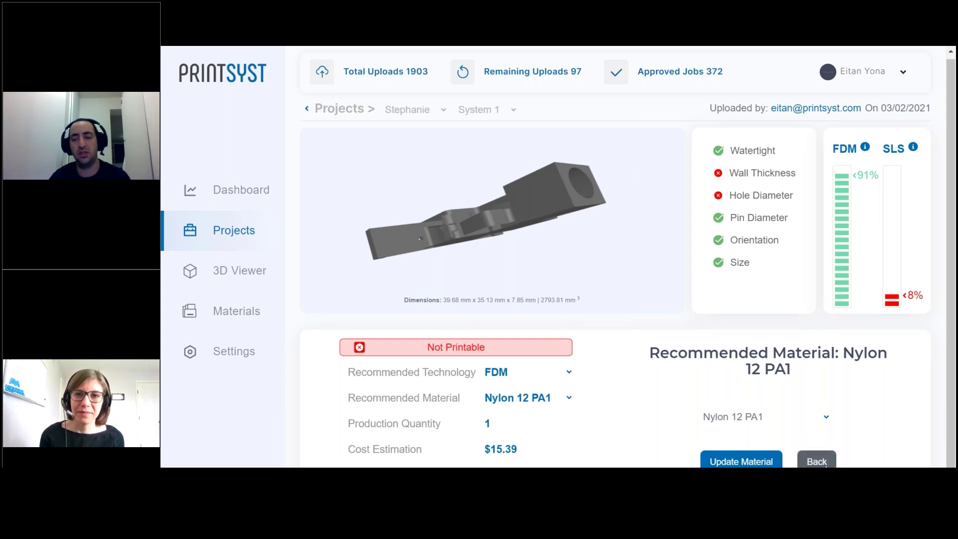
# - Go back from the Nylon 12 PA1 recommendation panel
pyautogui.click(815, 460)
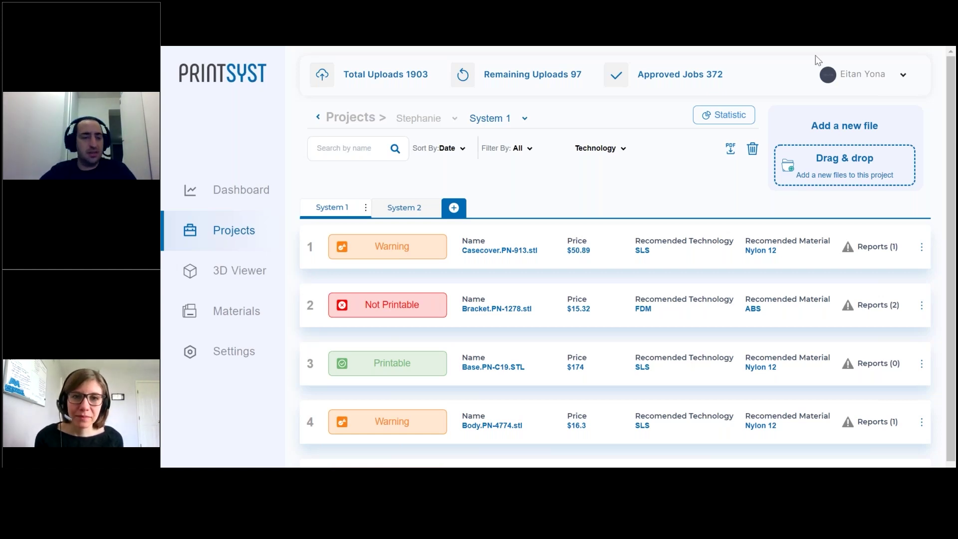
# - Open Settings, review the Technologies thresholds and Pricing costs, then collapse Pricing
pyautogui.click(190, 354)
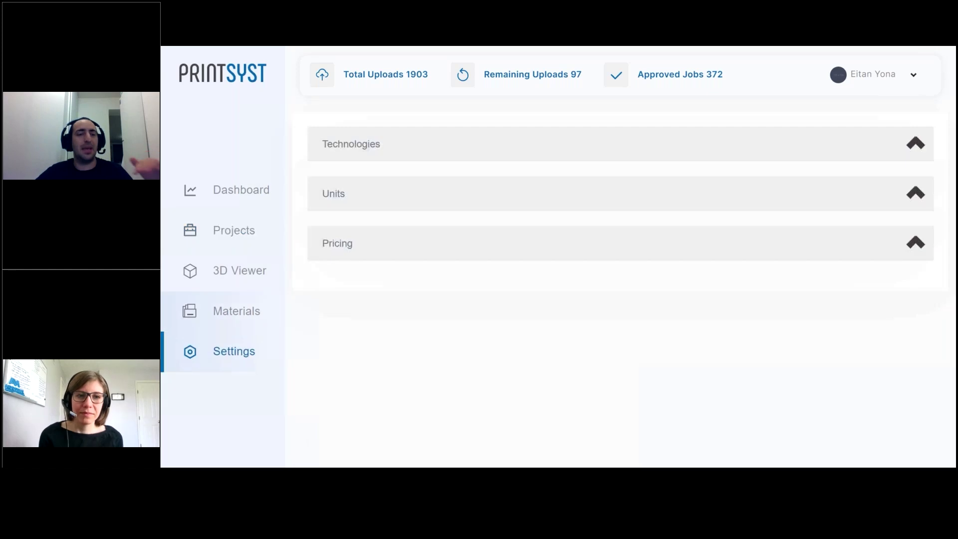
pyautogui.click(404, 158)
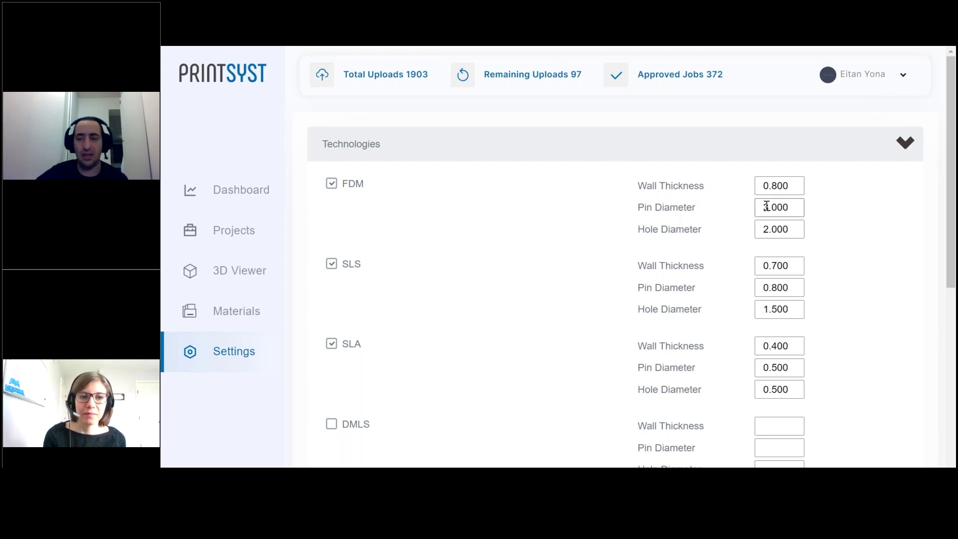
pyautogui.click(598, 144)
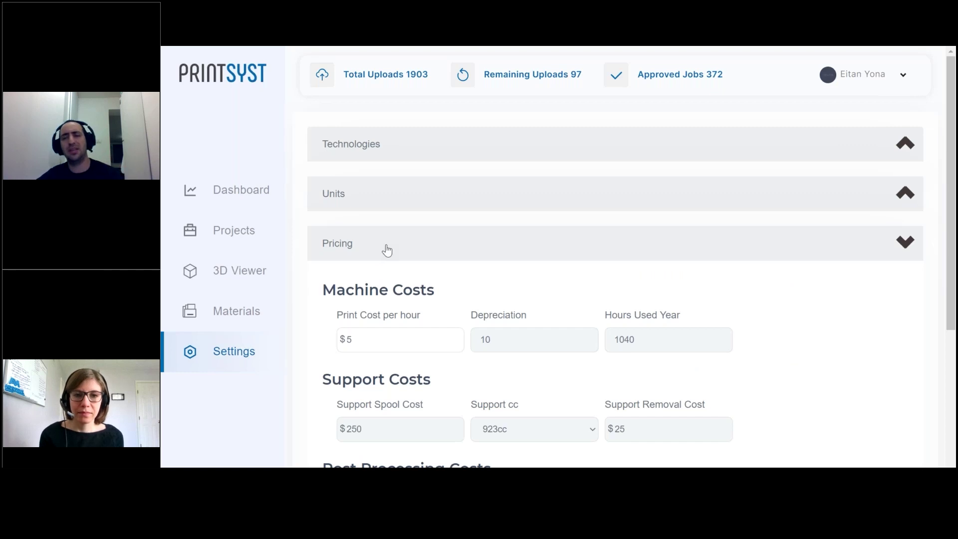
pyautogui.click(390, 252)
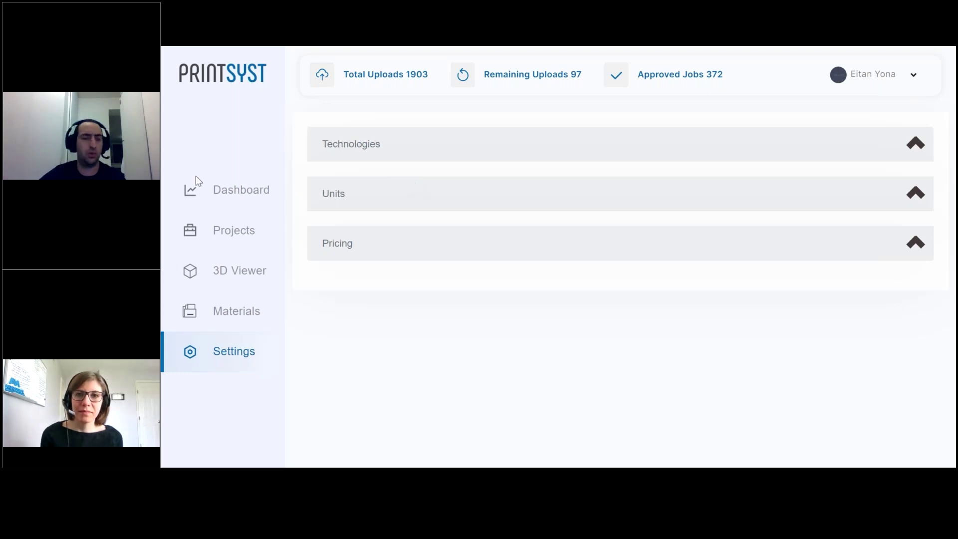
# - Open the Dashboard showing FDM as leading technology, total estimated print cost and part statistics
pyautogui.click(213, 193)
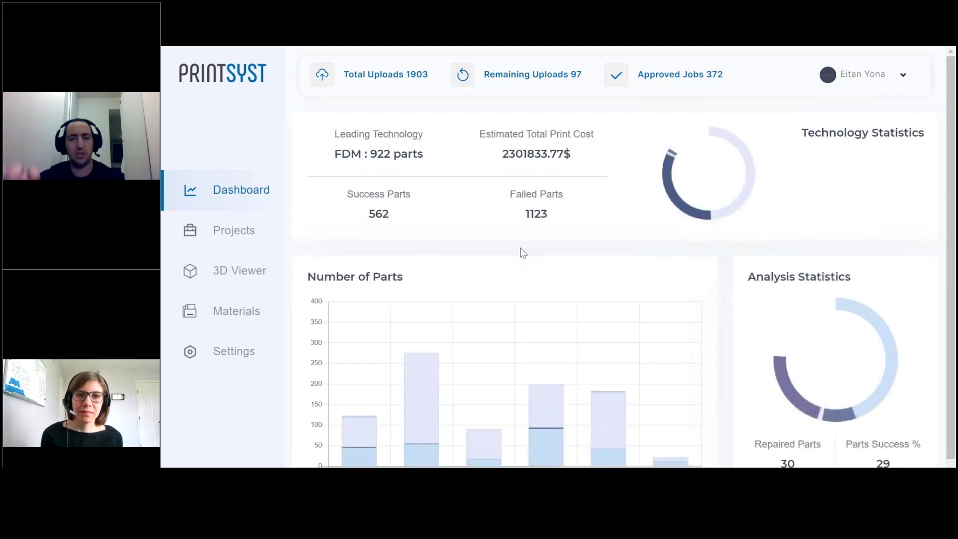